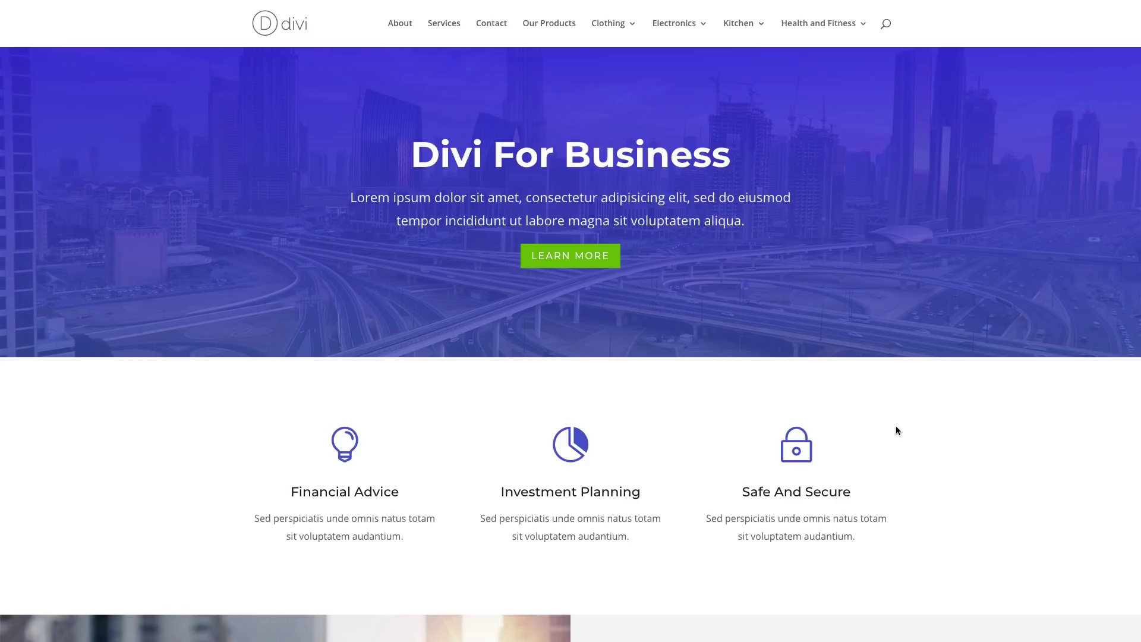
{"action": "scroll", "coordinate": [896, 426], "scroll_direction": "up", "scroll_amount": 1}
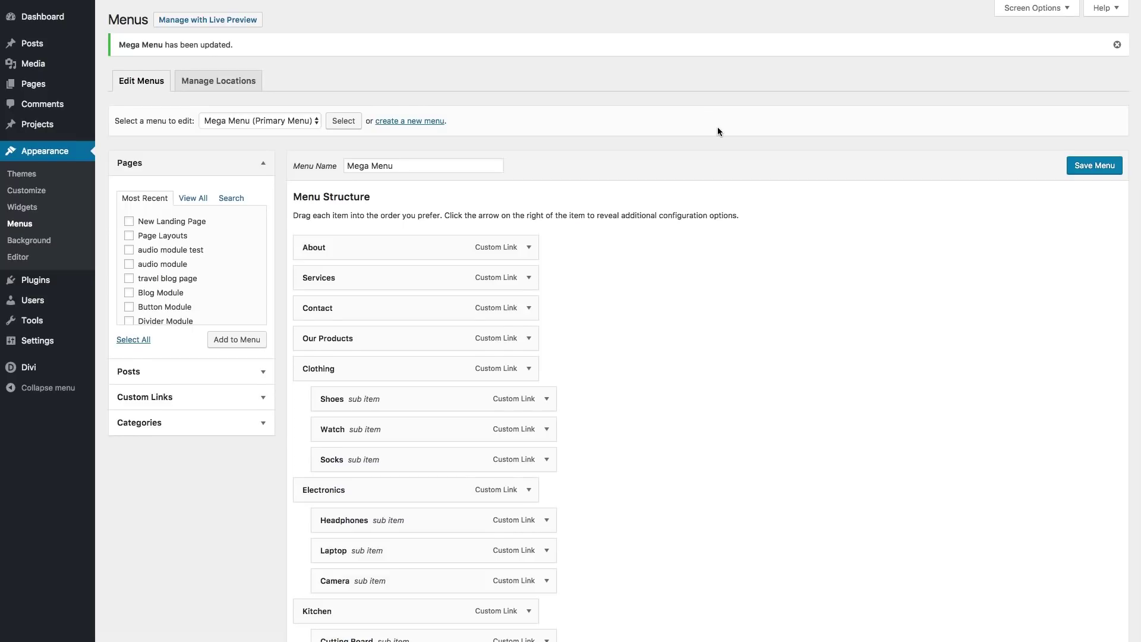
{"action": "scroll", "coordinate": [718, 127], "scroll_direction": "down", "scroll_amount": 3}
{"action": "scroll", "coordinate": [717, 127], "scroll_direction": "up", "scroll_amount": 2}
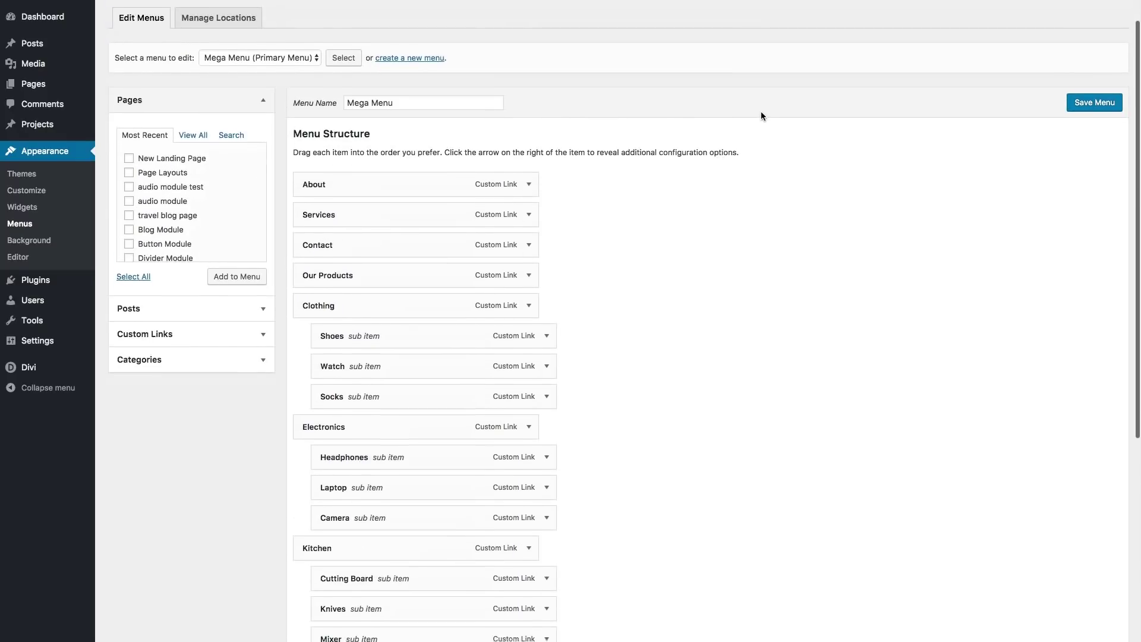
{"action": "scroll", "coordinate": [760, 114], "scroll_direction": "down", "scroll_amount": 3}
{"action": "scroll", "coordinate": [761, 114], "scroll_direction": "up", "scroll_amount": 2}
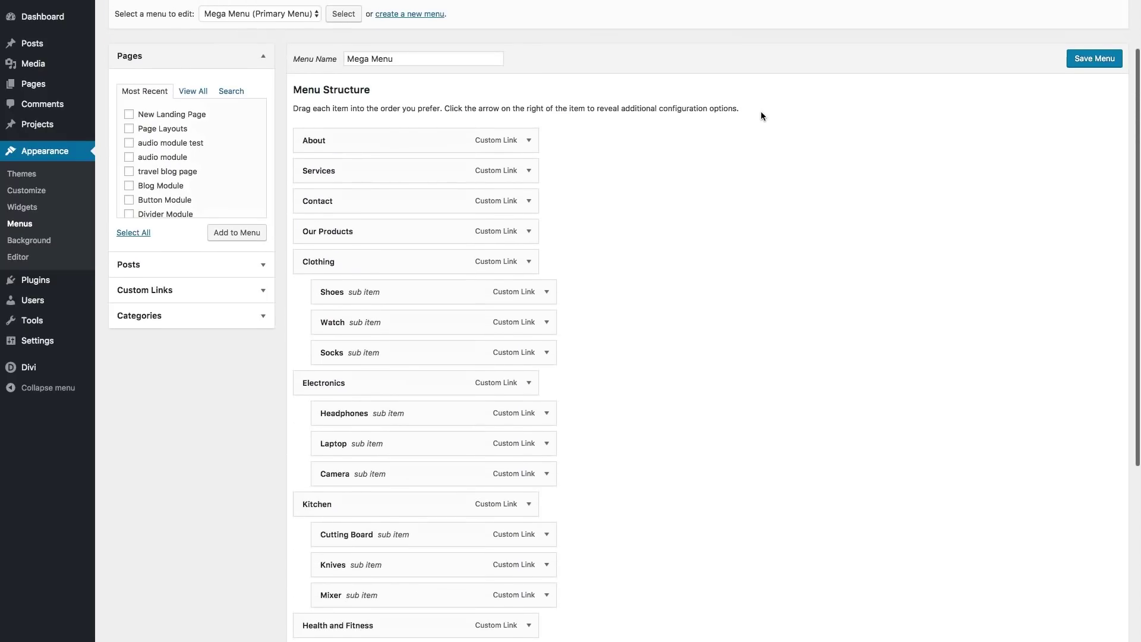
{"action": "scroll", "coordinate": [759, 114], "scroll_direction": "down", "scroll_amount": 3}
{"action": "scroll", "coordinate": [753, 114], "scroll_direction": "up", "scroll_amount": 2}
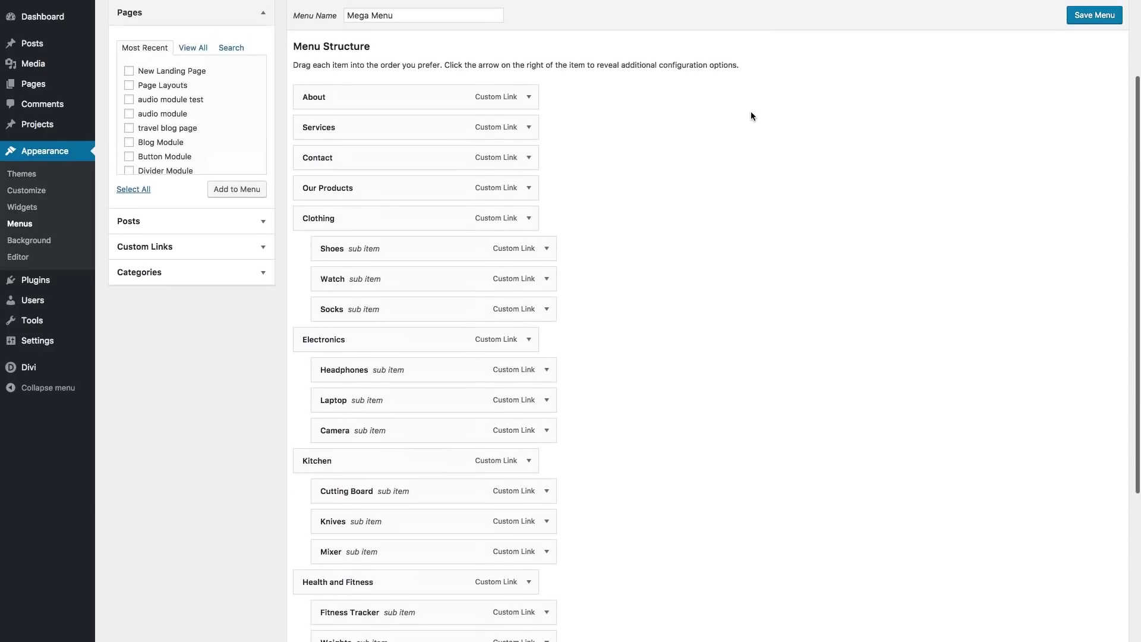
{"action": "scroll", "coordinate": [752, 116], "scroll_direction": "down", "scroll_amount": 1}
{"action": "scroll", "coordinate": [748, 115], "scroll_direction": "down", "scroll_amount": 2}
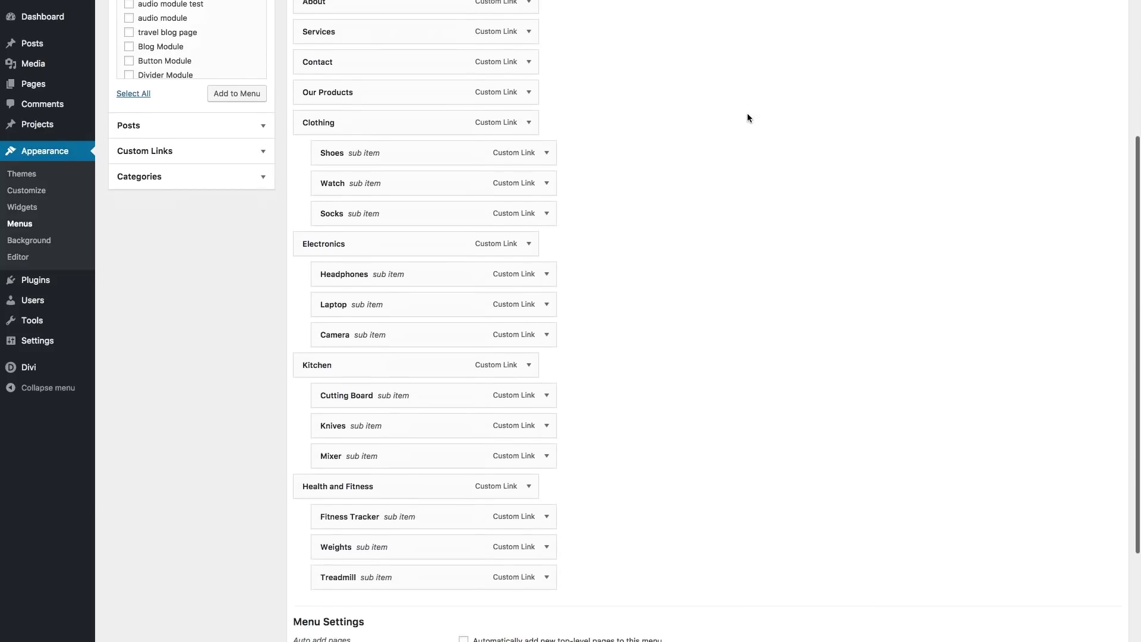
{"action": "scroll", "coordinate": [705, 117], "scroll_direction": "up", "scroll_amount": 1}
{"action": "scroll", "coordinate": [342, 60], "scroll_direction": "down", "scroll_amount": 1}
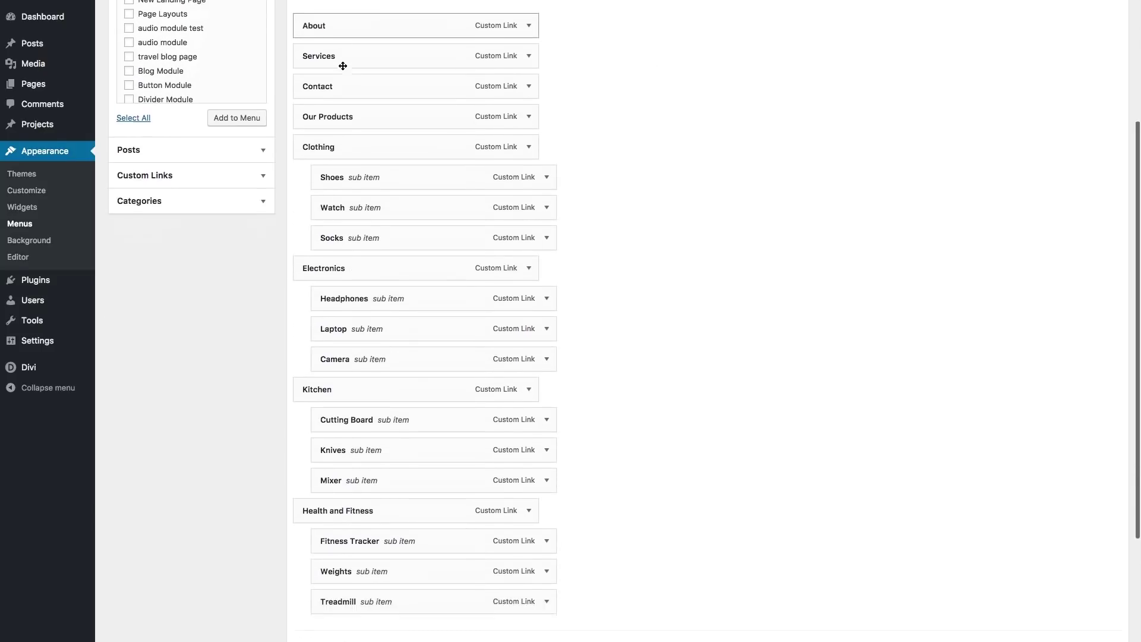
{"action": "scroll", "coordinate": [341, 63], "scroll_direction": "down", "scroll_amount": 4}
{"action": "scroll", "coordinate": [425, 214], "scroll_direction": "up", "scroll_amount": 3}
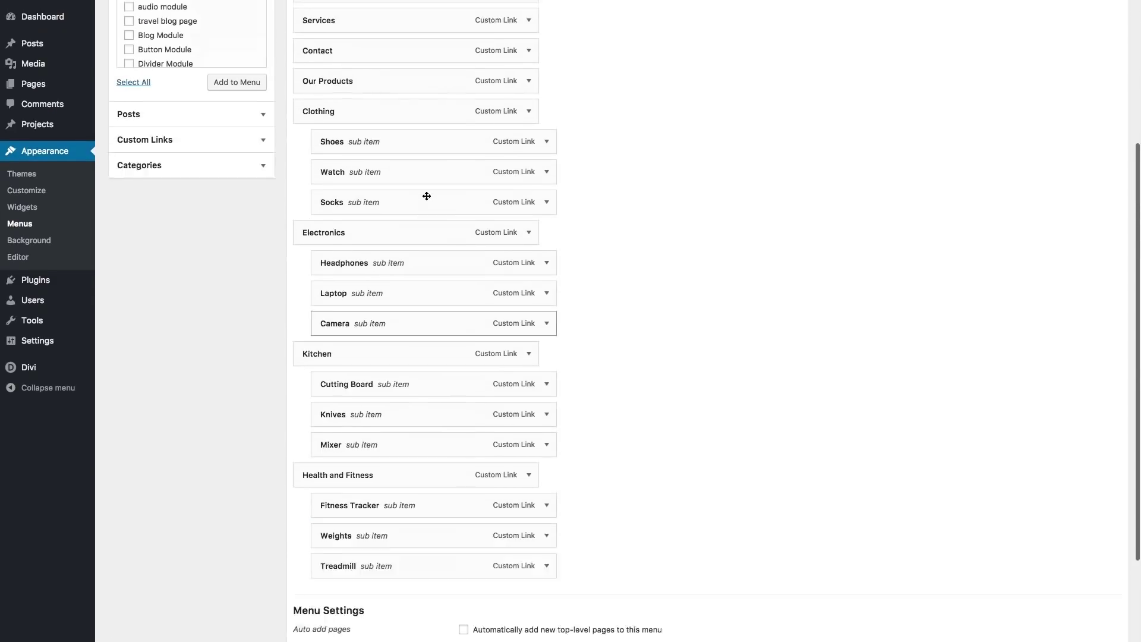
{"action": "scroll", "coordinate": [425, 196], "scroll_direction": "up", "scroll_amount": 1}
{"action": "scroll", "coordinate": [426, 196], "scroll_direction": "up", "scroll_amount": 1}
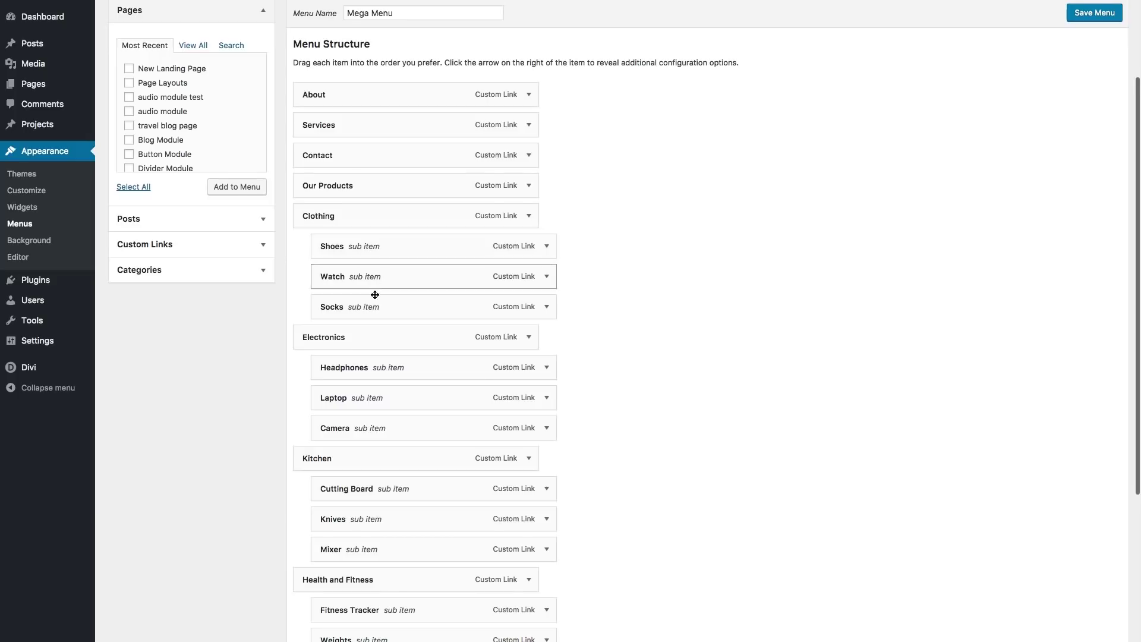
{"action": "scroll", "coordinate": [374, 299], "scroll_direction": "down", "scroll_amount": 1}
{"action": "scroll", "coordinate": [374, 305], "scroll_direction": "down", "scroll_amount": 1}
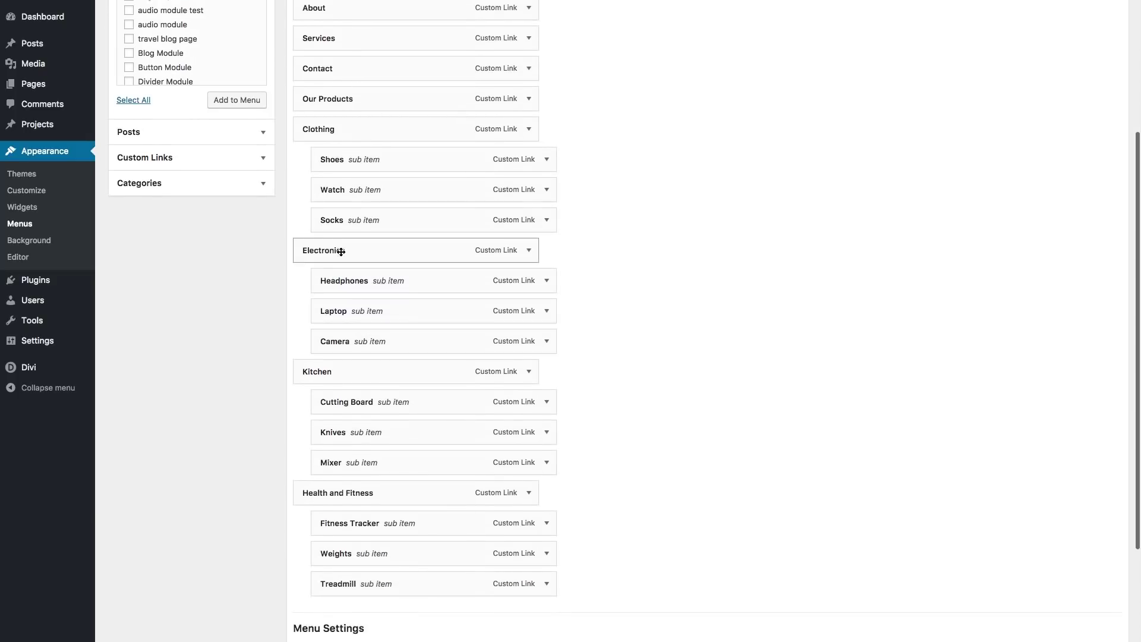
{"action": "scroll", "coordinate": [369, 344], "scroll_direction": "up", "scroll_amount": 2}
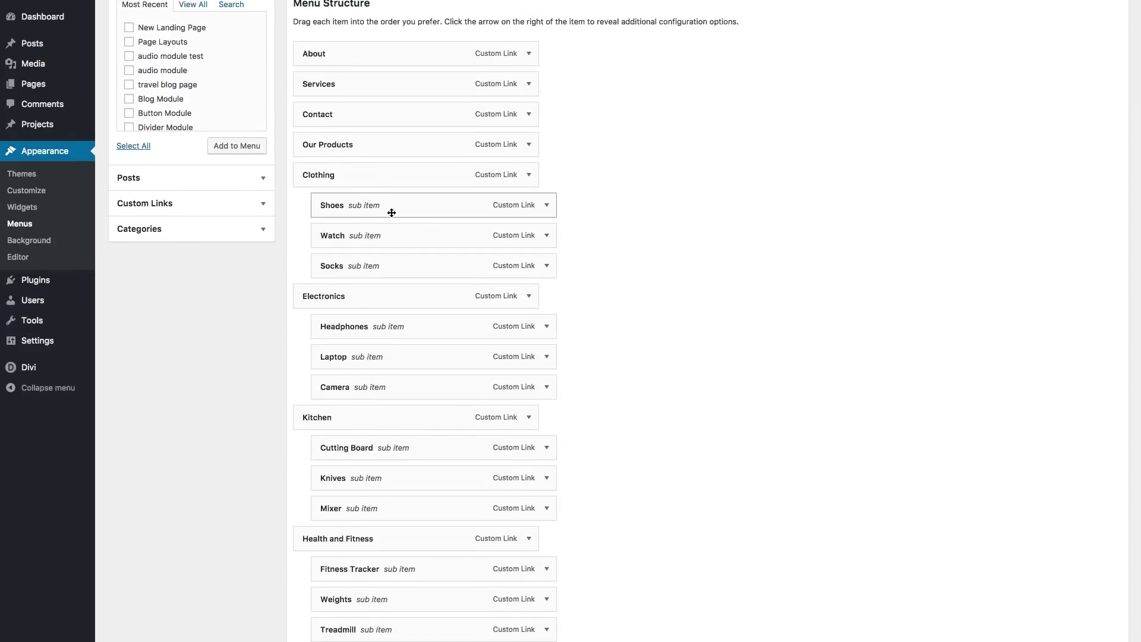
{"action": "scroll", "coordinate": [336, 176], "scroll_direction": "down", "scroll_amount": 2}
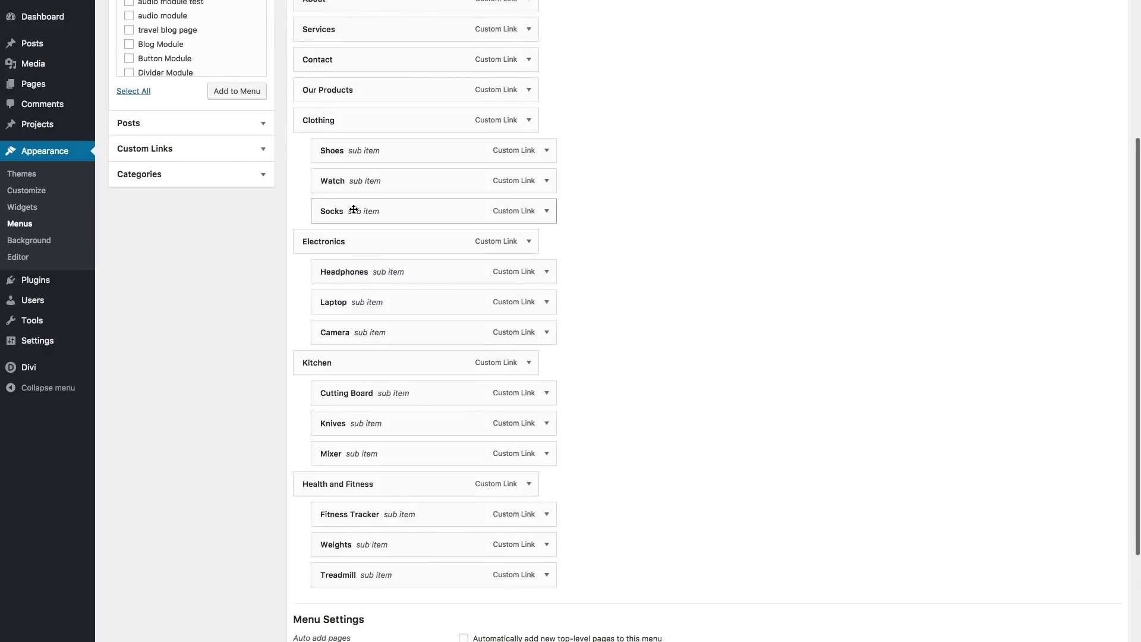
{"action": "scroll", "coordinate": [352, 312], "scroll_direction": "down", "scroll_amount": 1}
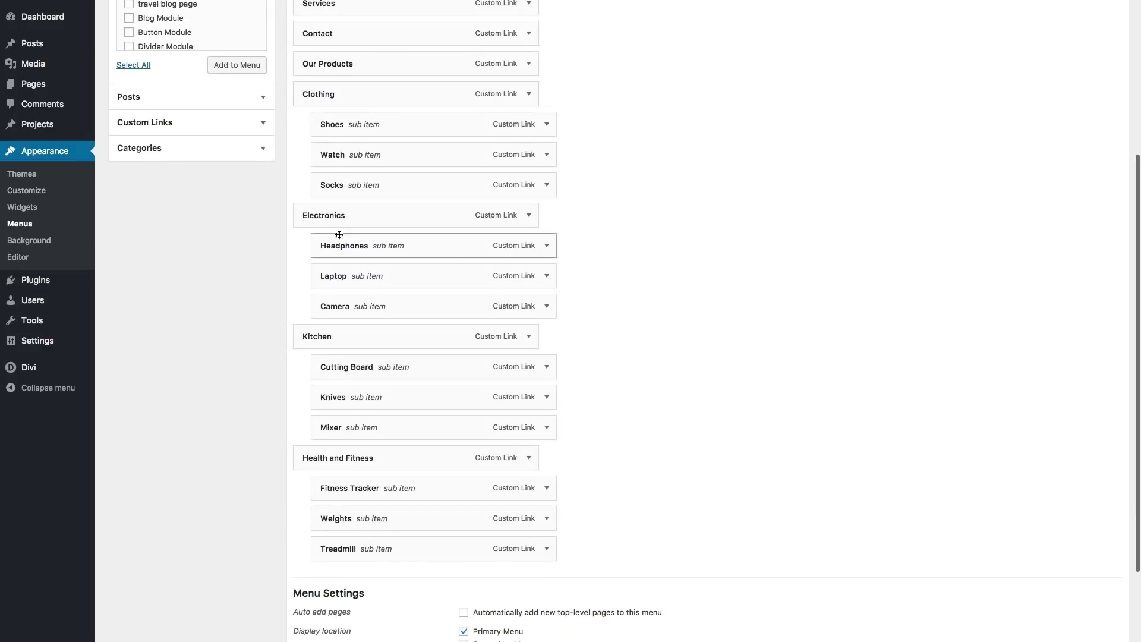
{"action": "scroll", "coordinate": [349, 101], "scroll_direction": "up", "scroll_amount": 1}
{"action": "scroll", "coordinate": [349, 100], "scroll_direction": "up", "scroll_amount": 1}
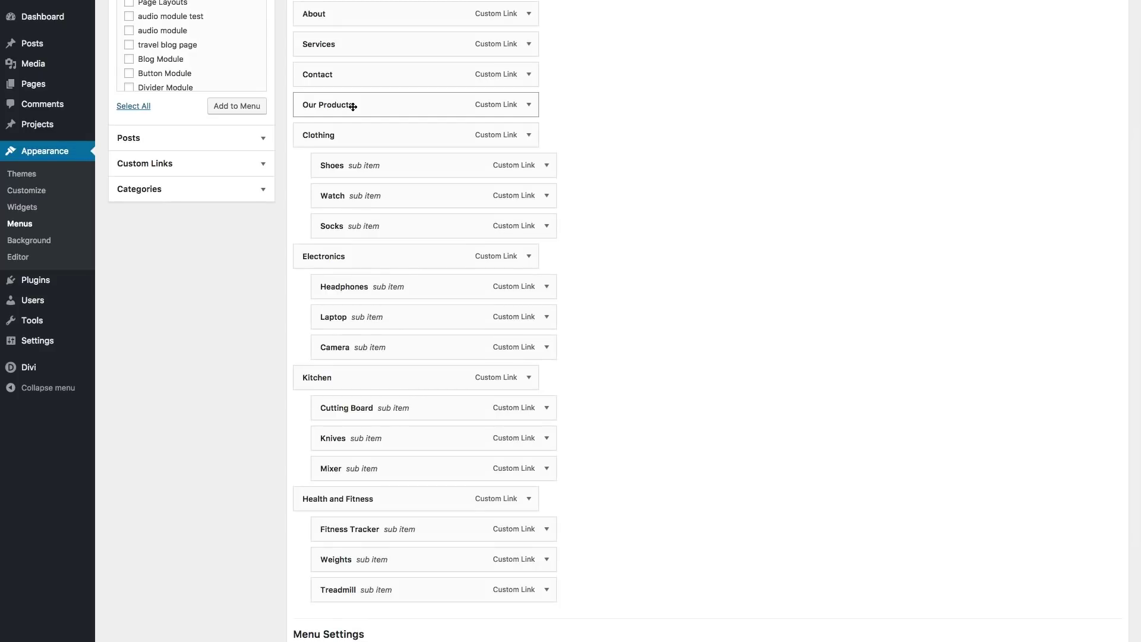
Nest Clothing and Health and Fitness with their product items under Our Products
{"action": "left_click_drag", "start_coordinate": [356, 135], "coordinate": [375, 133]}
{"action": "scroll", "coordinate": [374, 130], "scroll_direction": "down", "scroll_amount": 1}
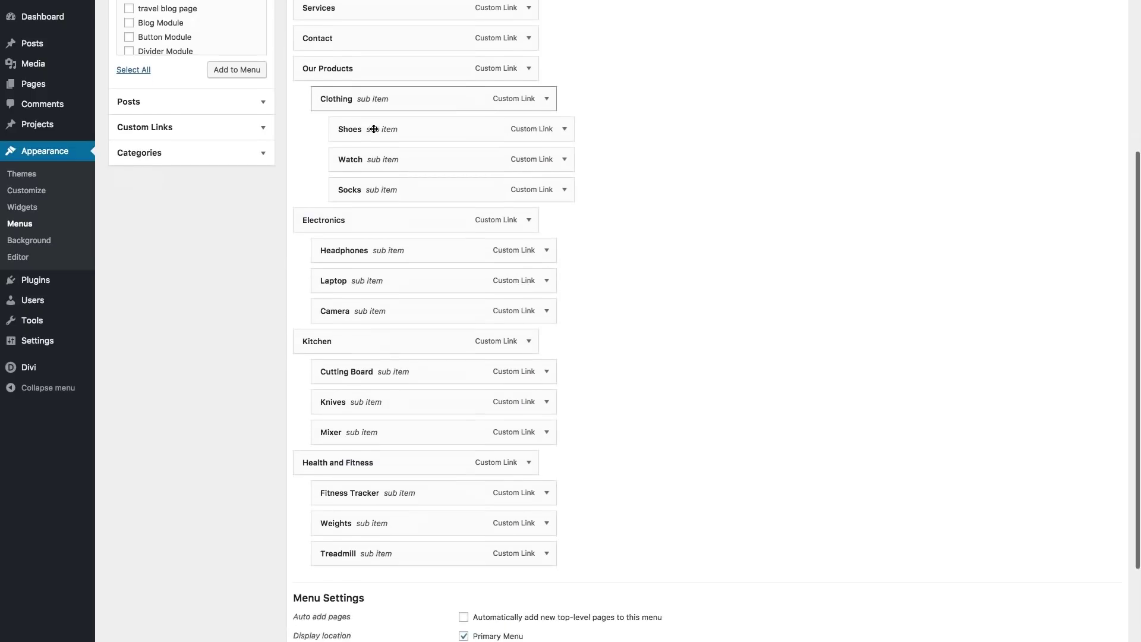
{"action": "mouse_move", "coordinate": [324, 210]}
{"action": "left_mouse_down"}
{"action": "mouse_move", "coordinate": [350, 212]}
{"action": "mouse_move", "coordinate": [364, 235]}
{"action": "left_mouse_up"}
{"action": "scroll", "coordinate": [347, 212], "scroll_direction": "down", "scroll_amount": 3}
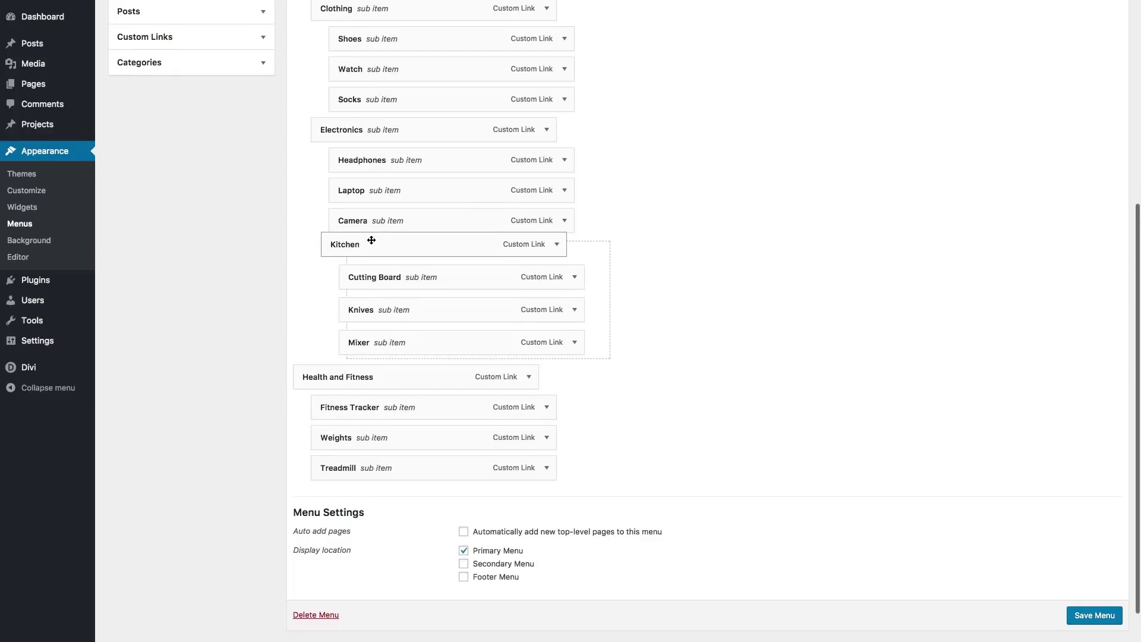
{"action": "left_click_drag", "start_coordinate": [364, 235], "coordinate": [365, 244]}
{"action": "scroll", "coordinate": [366, 245], "scroll_direction": "down", "scroll_amount": 1}
{"action": "mouse_move", "coordinate": [351, 344]}
{"action": "left_mouse_down"}
{"action": "mouse_move", "coordinate": [360, 406]}
{"action": "mouse_move", "coordinate": [374, 378]}
{"action": "left_mouse_up"}
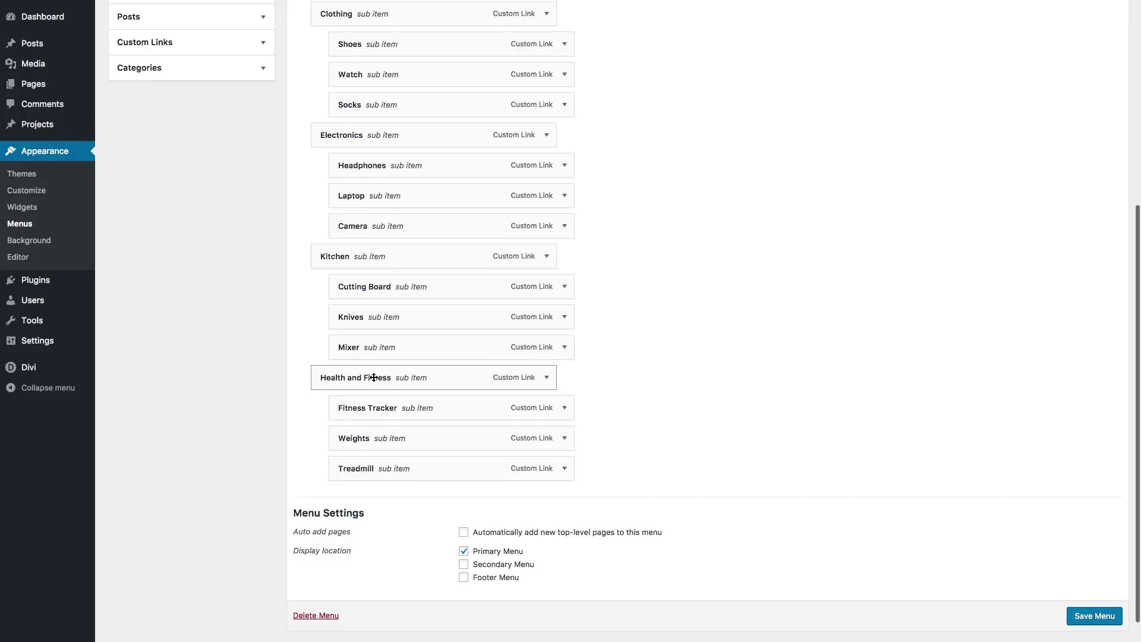
{"action": "scroll", "coordinate": [365, 357], "scroll_direction": "up", "scroll_amount": 2}
{"action": "scroll", "coordinate": [357, 339], "scroll_direction": "up", "scroll_amount": 1}
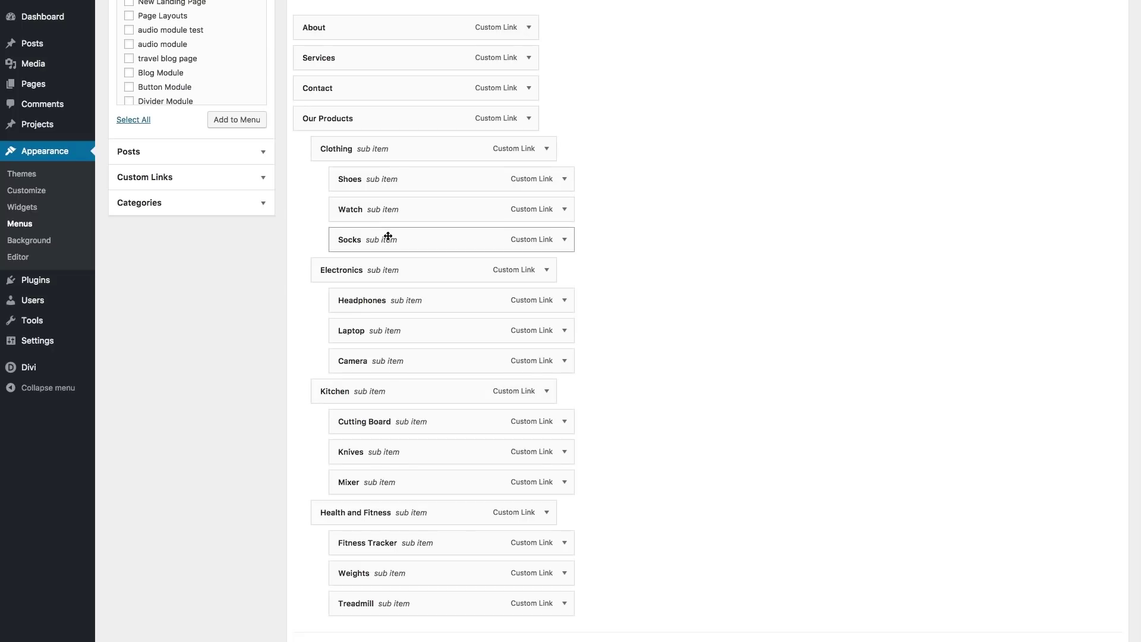
{"action": "scroll", "coordinate": [388, 236], "scroll_direction": "down", "scroll_amount": 2}
{"action": "scroll", "coordinate": [376, 229], "scroll_direction": "down", "scroll_amount": 1}
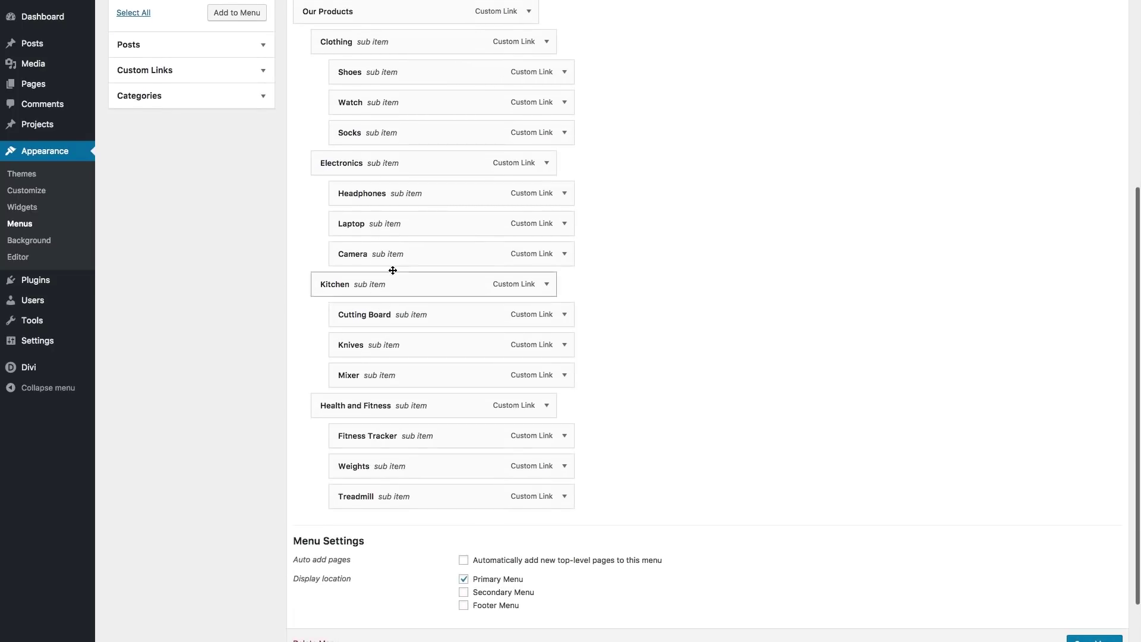
{"action": "scroll", "coordinate": [391, 87], "scroll_direction": "up", "scroll_amount": 2}
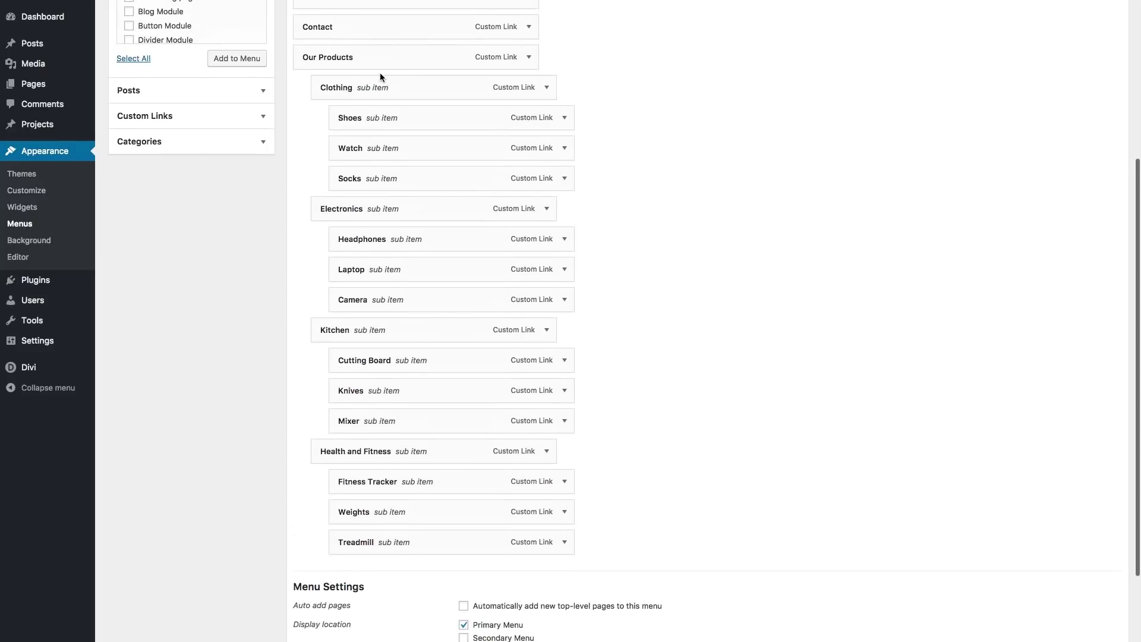
{"action": "scroll", "coordinate": [381, 75], "scroll_direction": "up", "scroll_amount": 1}
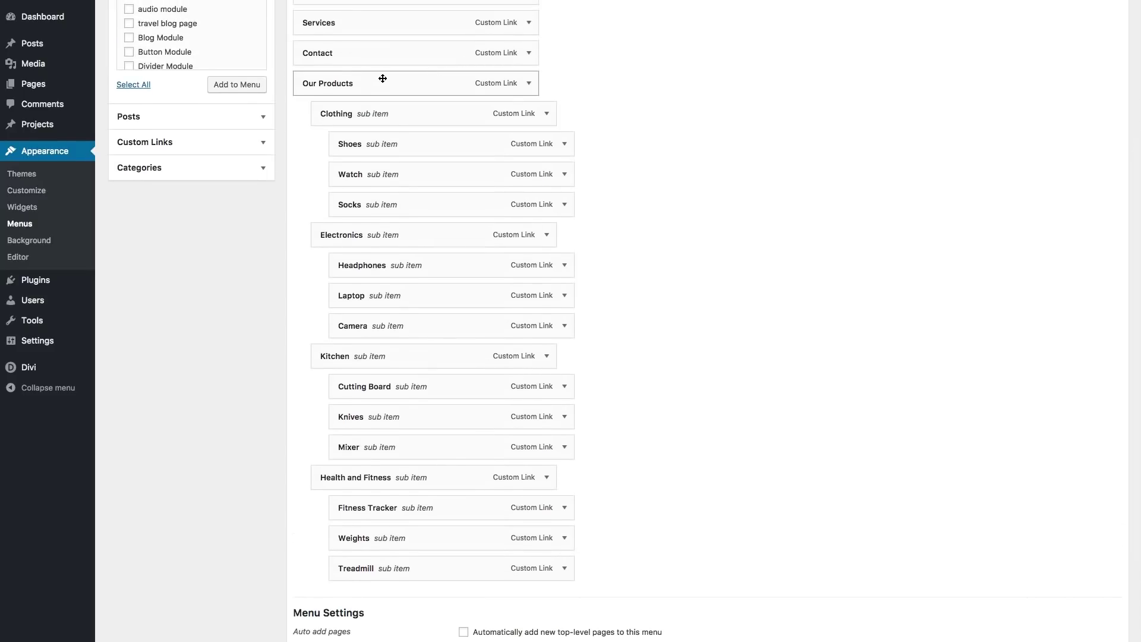
{"action": "scroll", "coordinate": [576, 92], "scroll_direction": "up", "scroll_amount": 2}
{"action": "scroll", "coordinate": [575, 92], "scroll_direction": "up", "scroll_amount": 2}
{"action": "scroll", "coordinate": [575, 91], "scroll_direction": "up", "scroll_amount": 2}
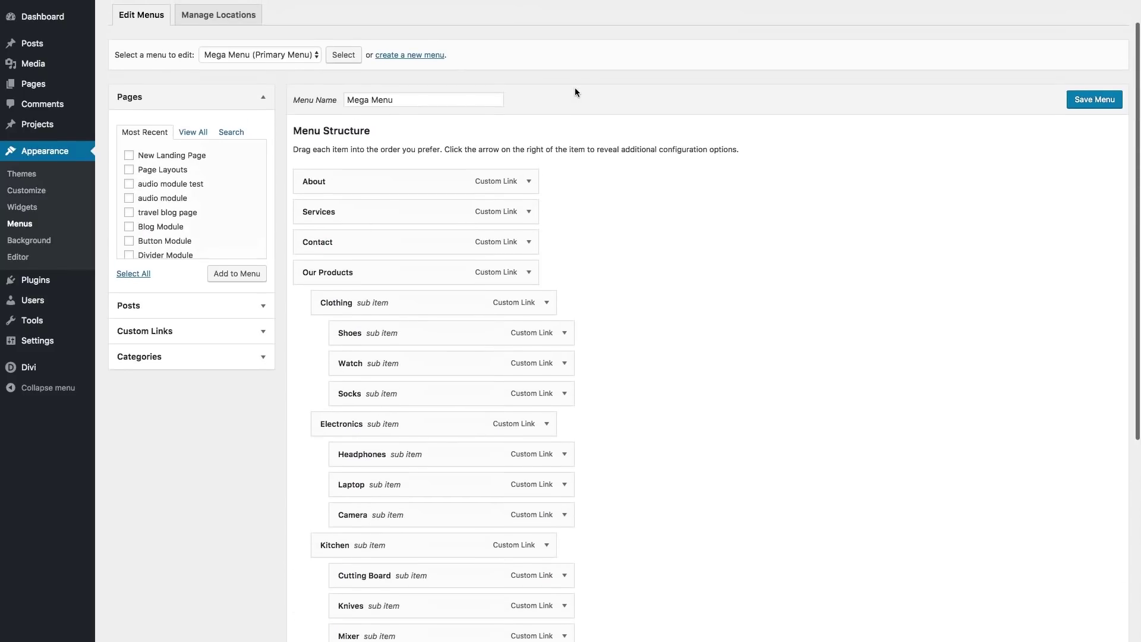
Save the restructured Mega Menu and confirm Our Products lists its categories on the live site
{"action": "left_click", "coordinate": [1109, 101]}
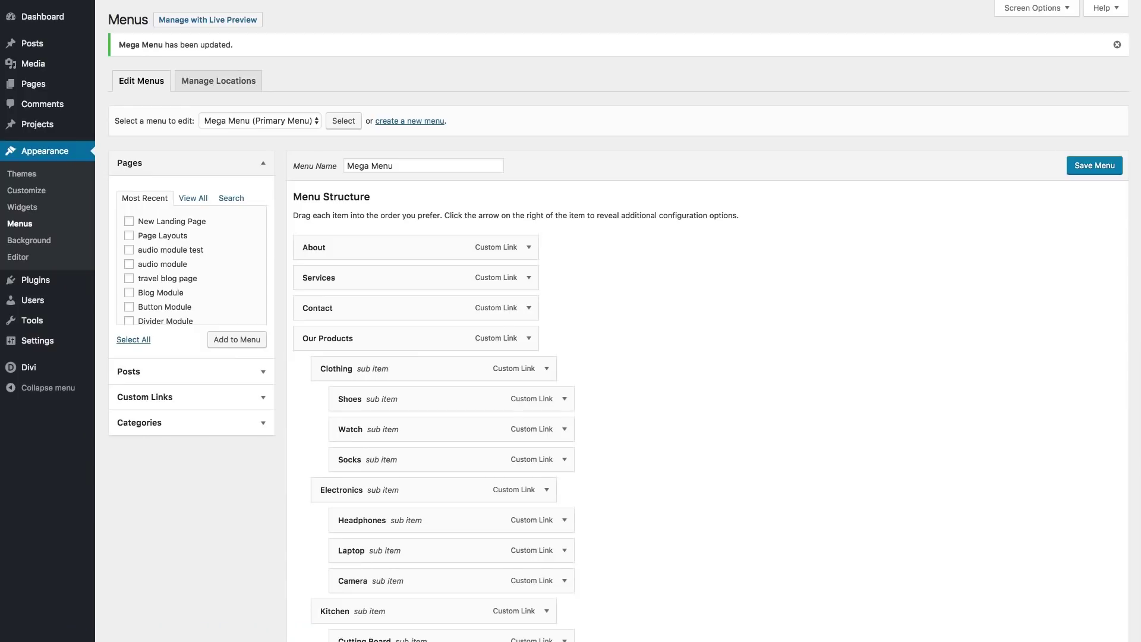
{"action": "scroll", "coordinate": [792, 225], "scroll_direction": "down", "scroll_amount": 3}
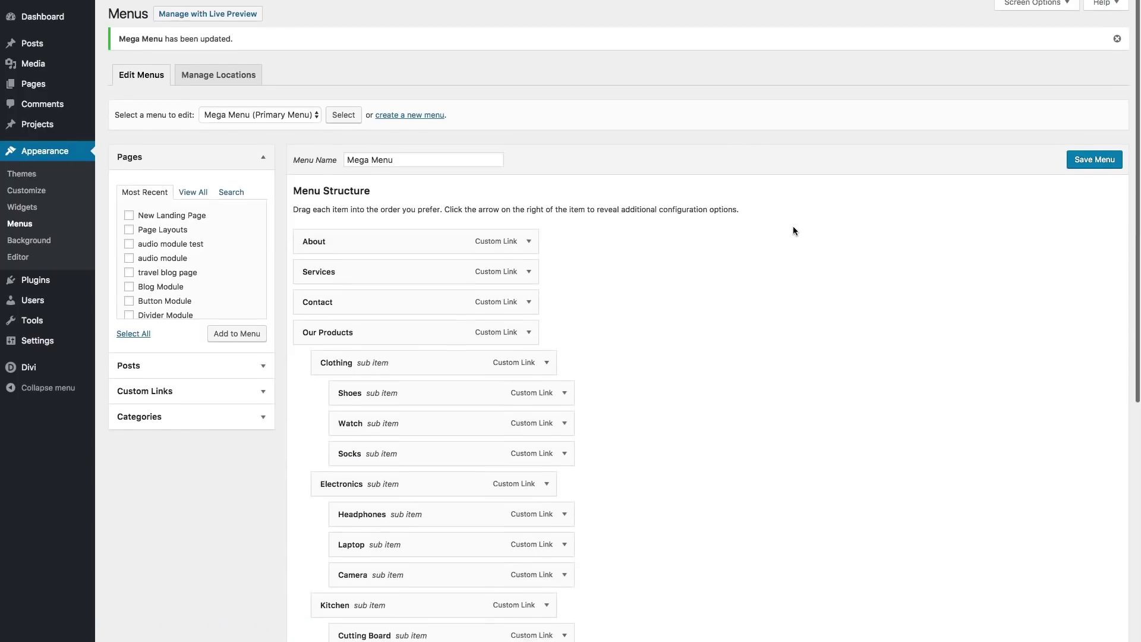
{"action": "scroll", "coordinate": [575, 286], "scroll_direction": "up", "scroll_amount": 1}
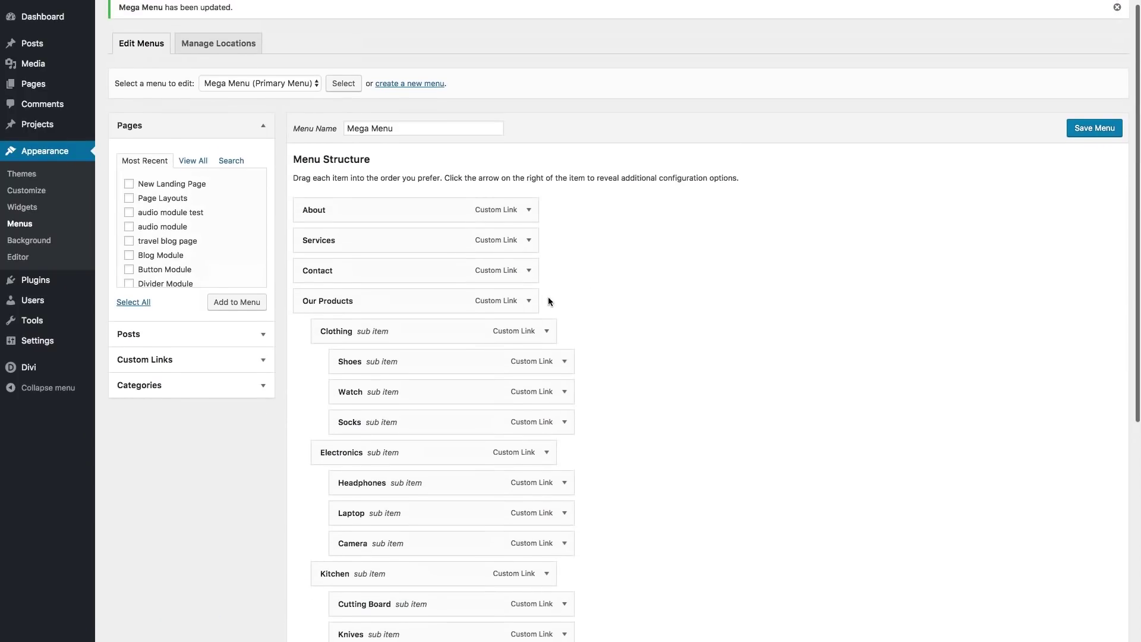
{"action": "scroll", "coordinate": [697, 305], "scroll_direction": "up", "scroll_amount": 1}
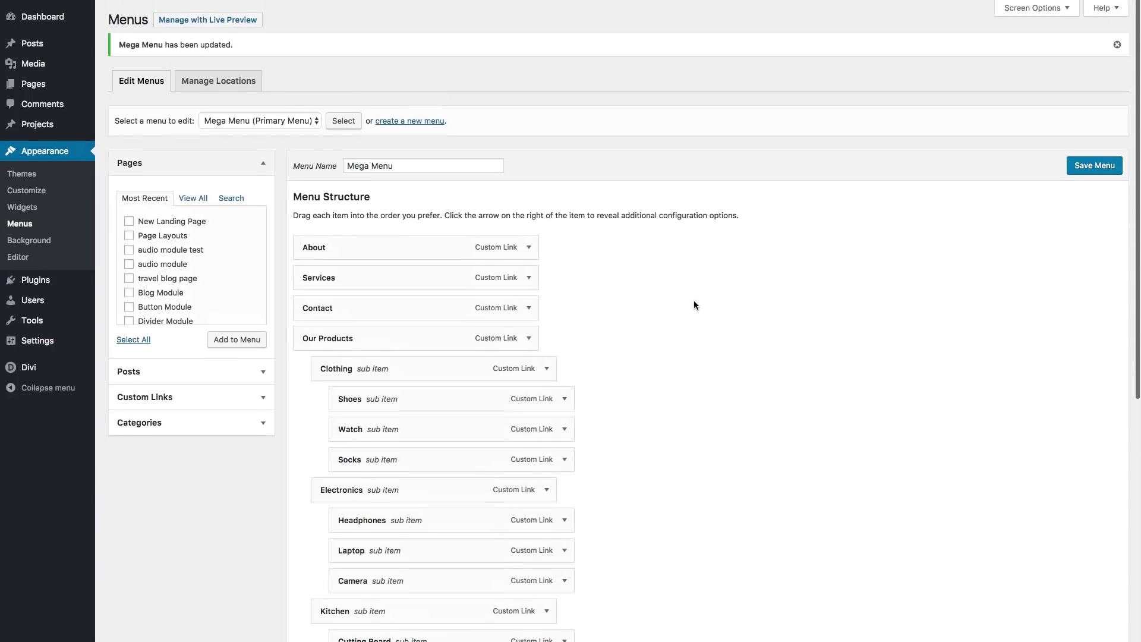
Expand Our Products and enable the CSS Classes property via Screen Options
{"action": "left_click", "coordinate": [529, 339]}
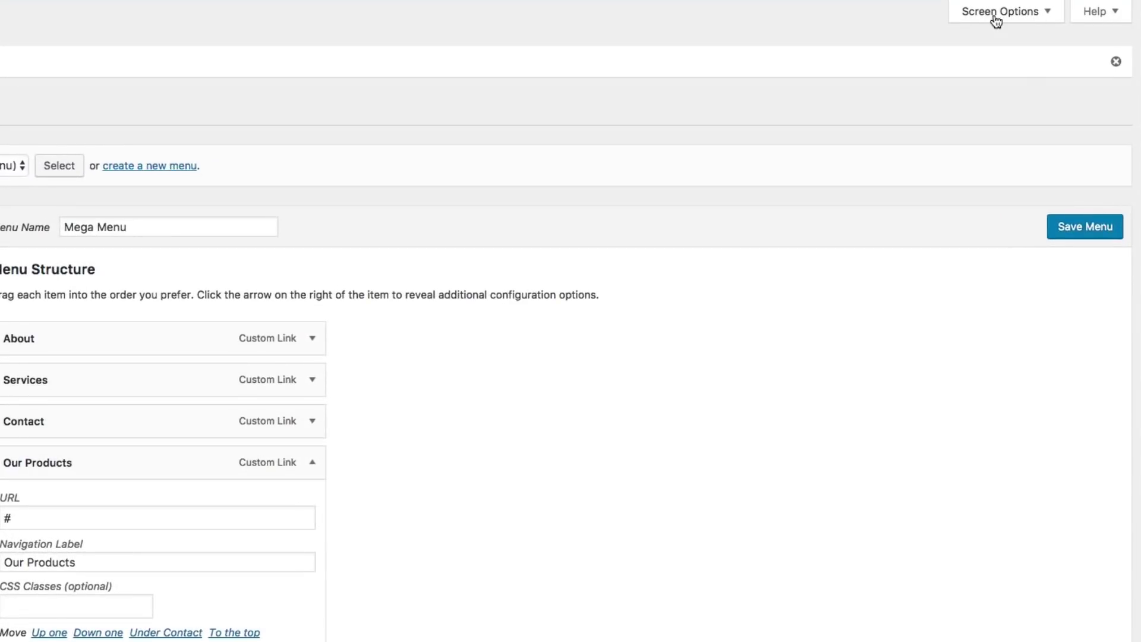
{"action": "left_click", "coordinate": [998, 20]}
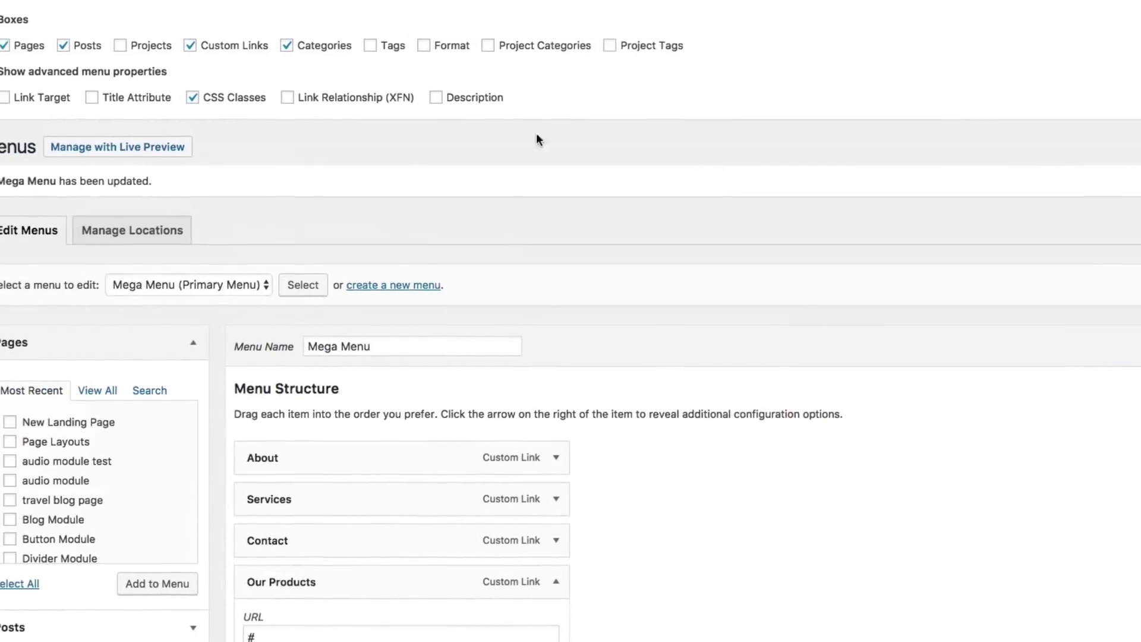
{"action": "left_click", "coordinate": [227, 100]}
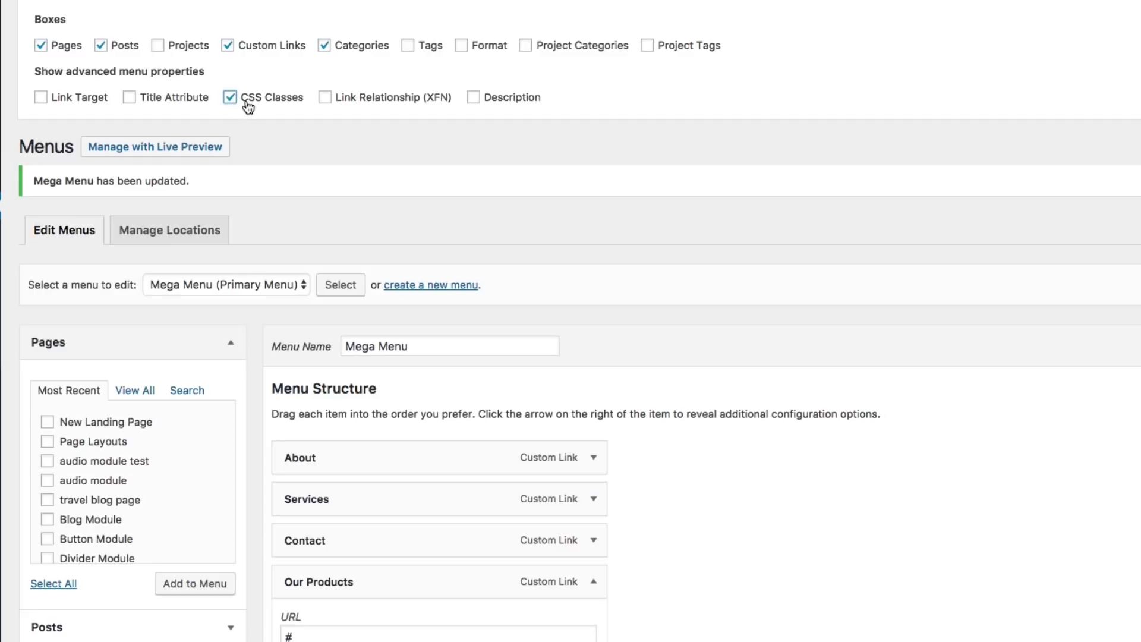
{"action": "scroll", "coordinate": [1118, 179], "scroll_direction": "down", "scroll_amount": 3}
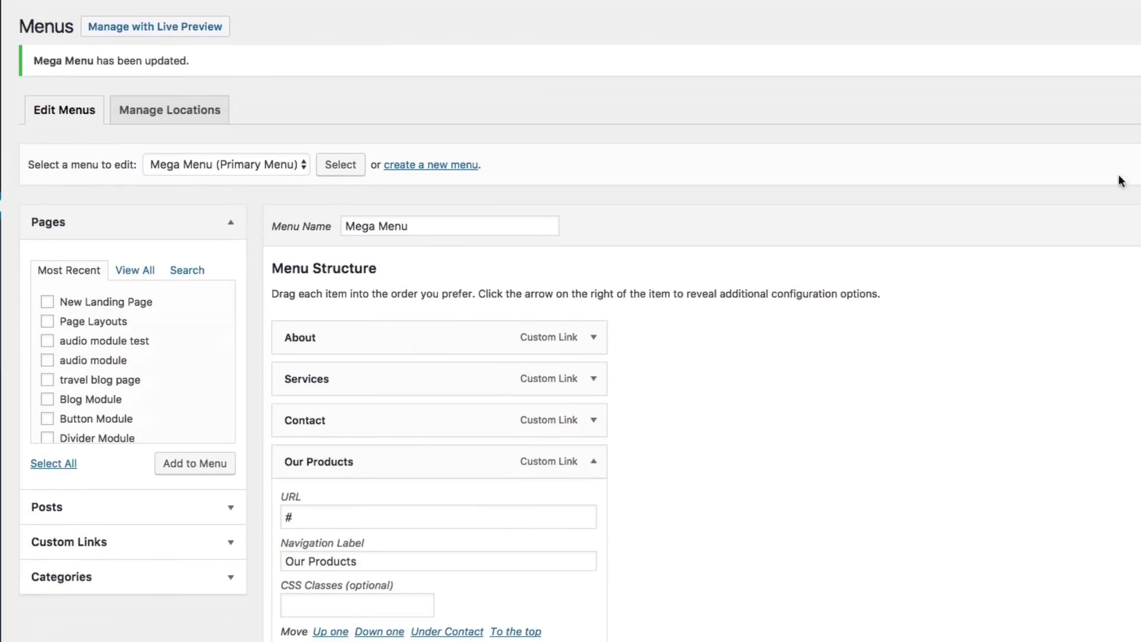
{"action": "scroll", "coordinate": [870, 228], "scroll_direction": "down", "scroll_amount": 1}
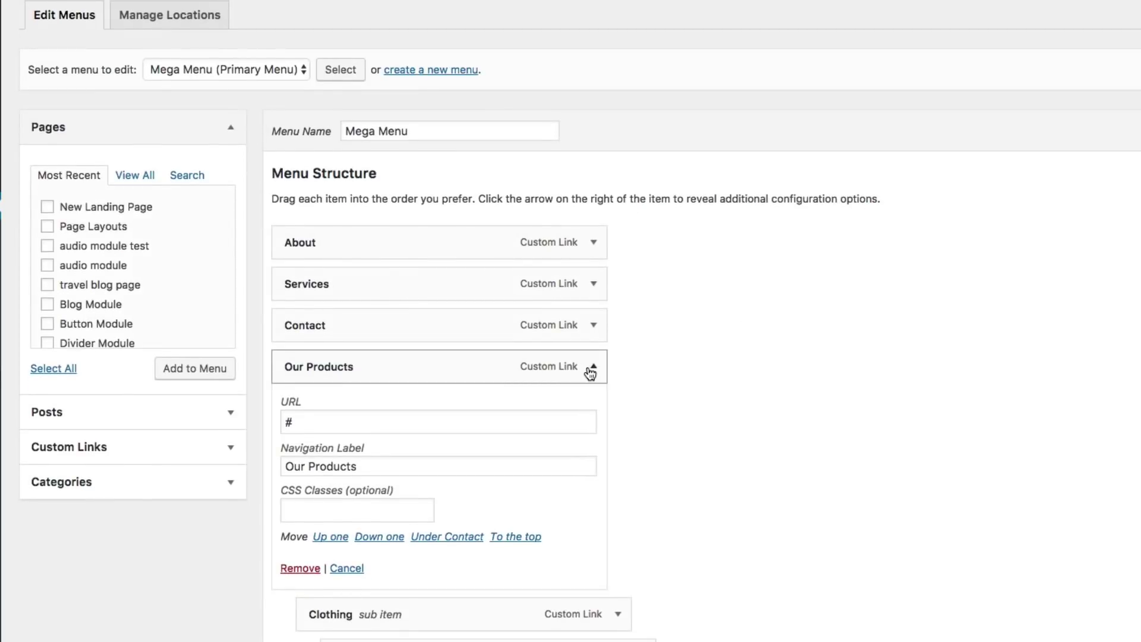
Enter mega-menu in the CSS Classes field of the Our Products item
{"action": "left_click", "coordinate": [592, 366]}
{"action": "left_click", "coordinate": [594, 367]}
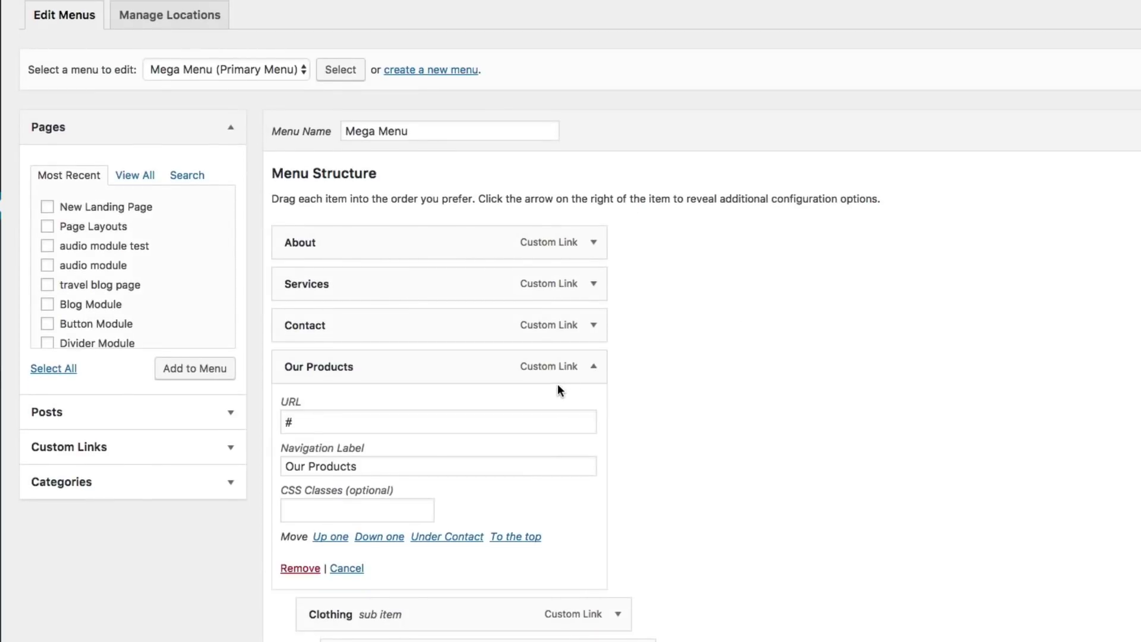
{"action": "scroll", "coordinate": [560, 388], "scroll_direction": "down", "scroll_amount": 2}
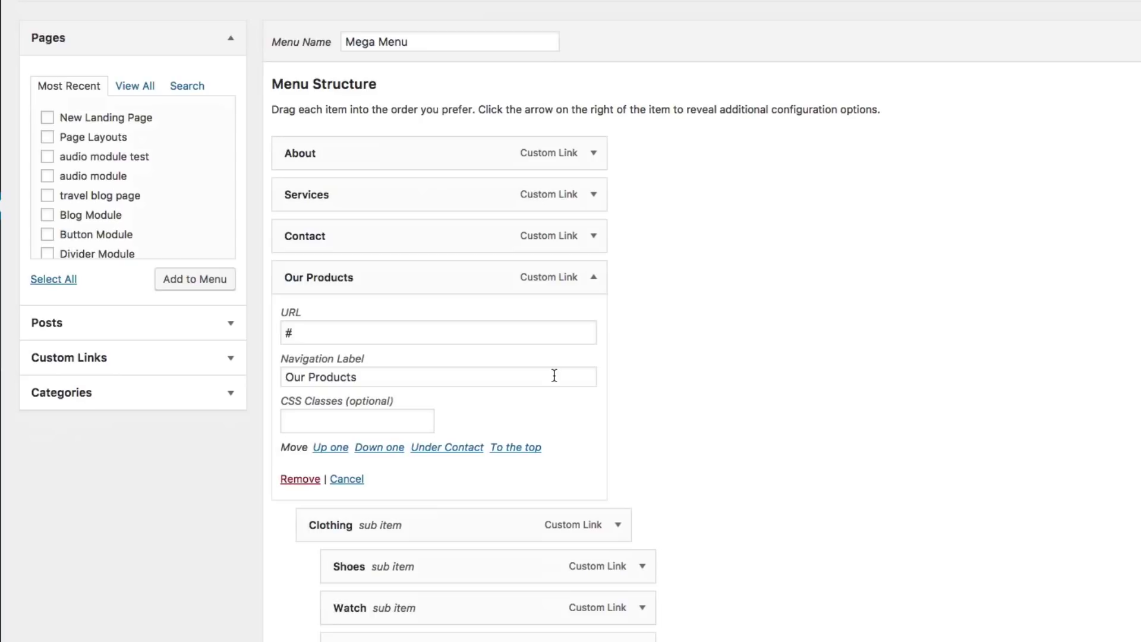
{"action": "scroll", "coordinate": [469, 359], "scroll_direction": "down", "scroll_amount": 1}
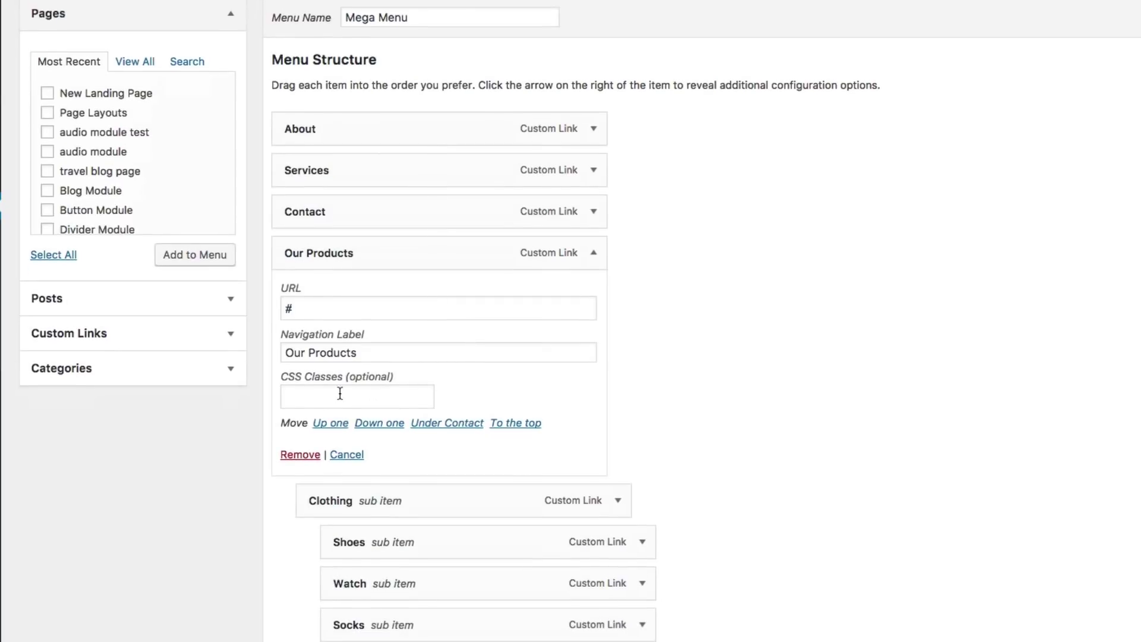
{"action": "left_click", "coordinate": [339, 393]}
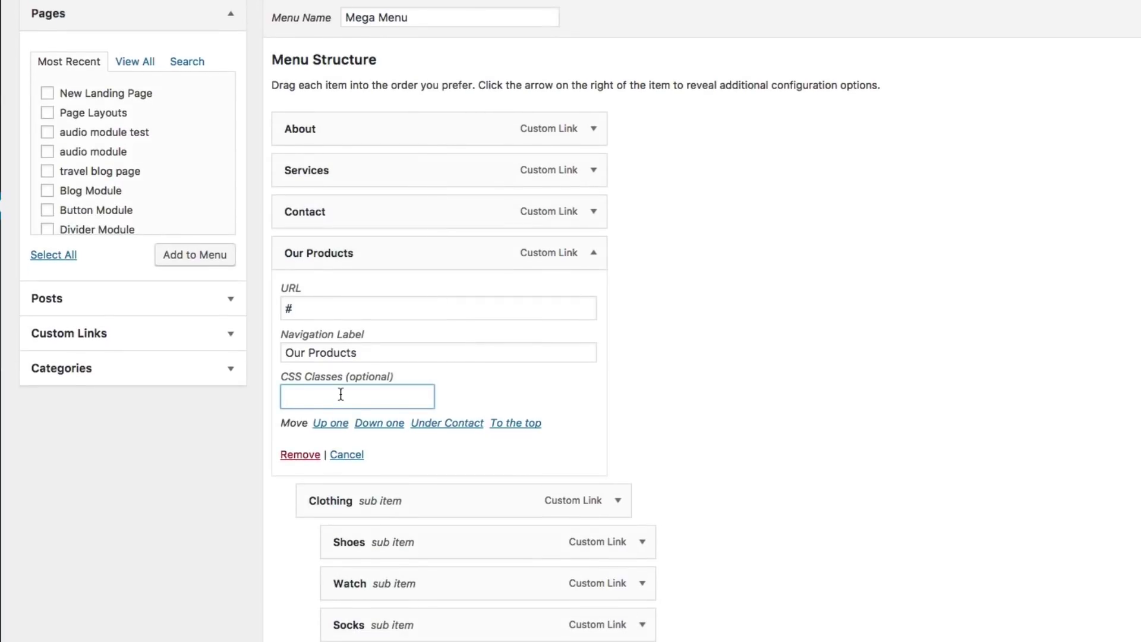
{"action": "type", "text": "mega-"}
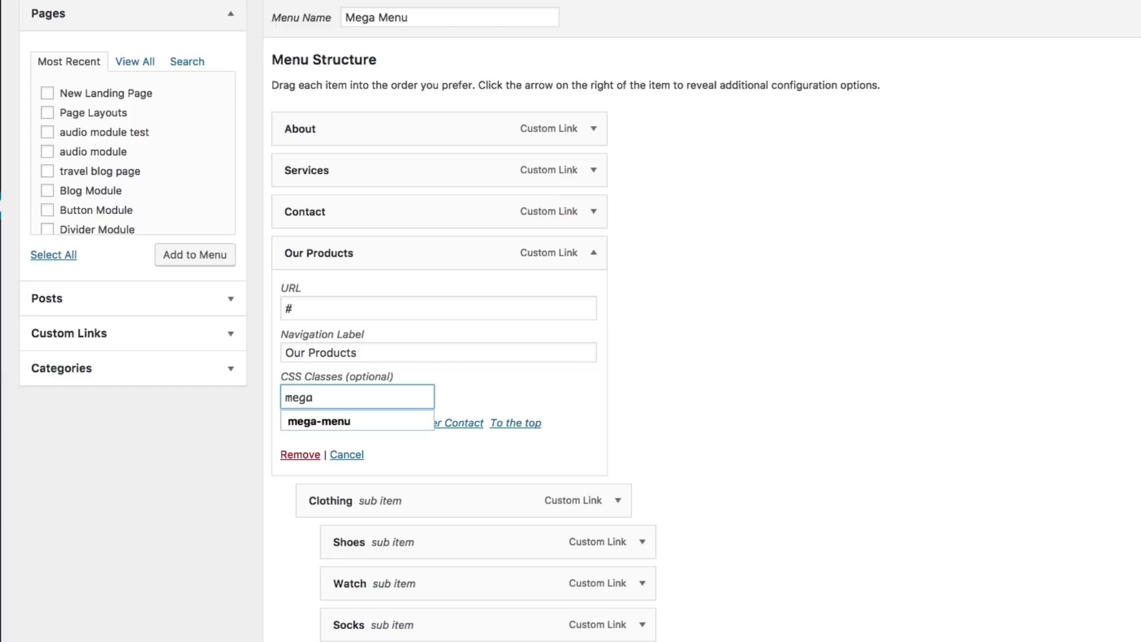
{"action": "type", "text": "menu"}
{"action": "left_click", "coordinate": [530, 397]}
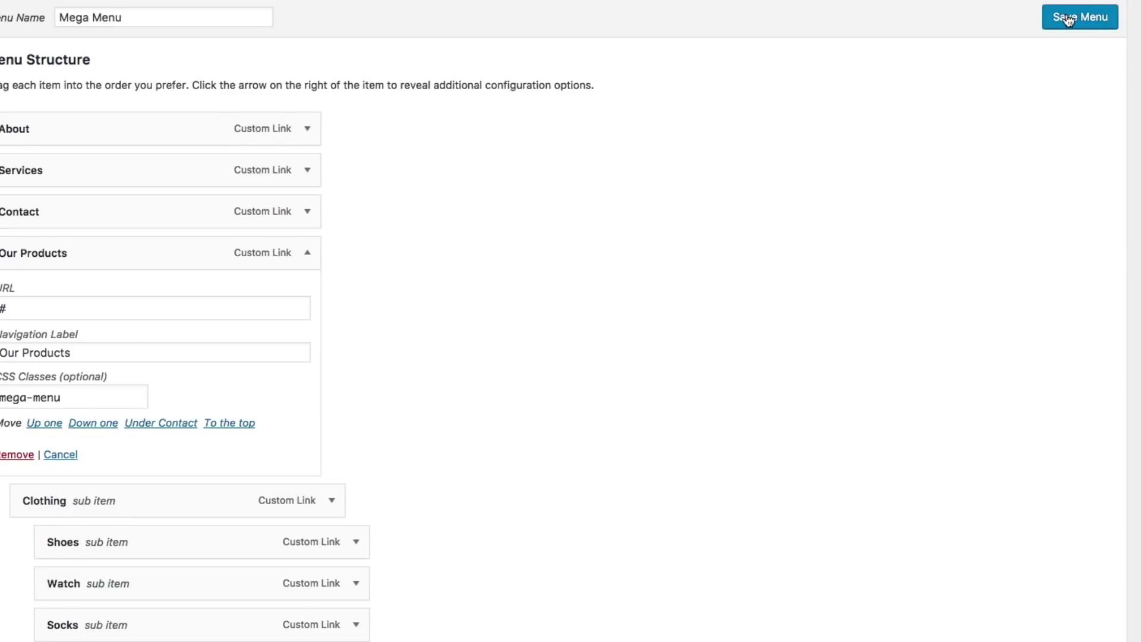
Save the menu so Our Products carries the mega-menu class on the Divi site
{"action": "left_click", "coordinate": [1074, 22]}
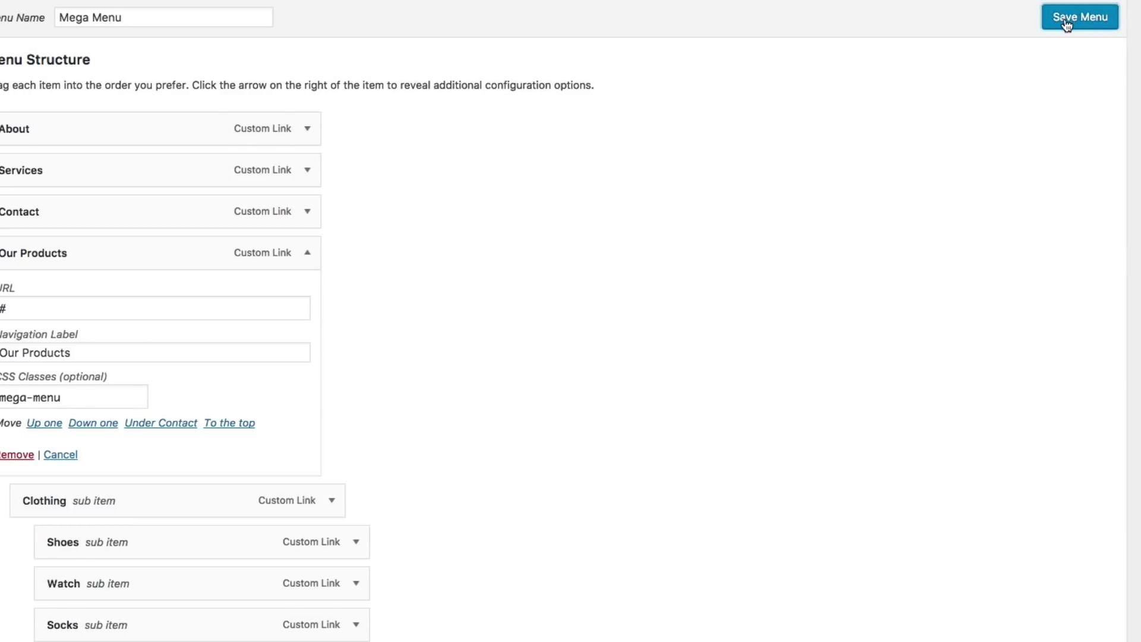